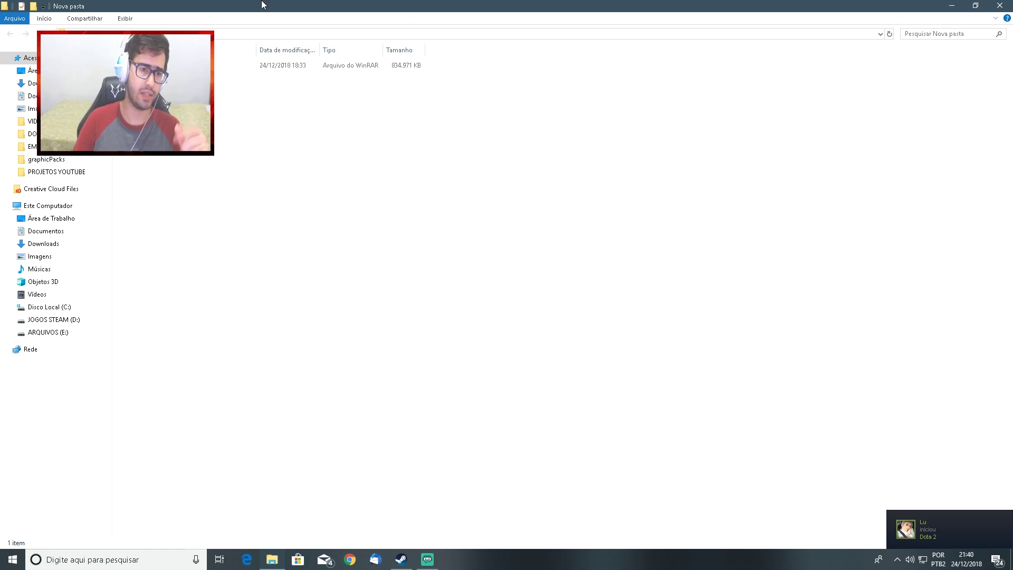
pyautogui.click(227, 65)
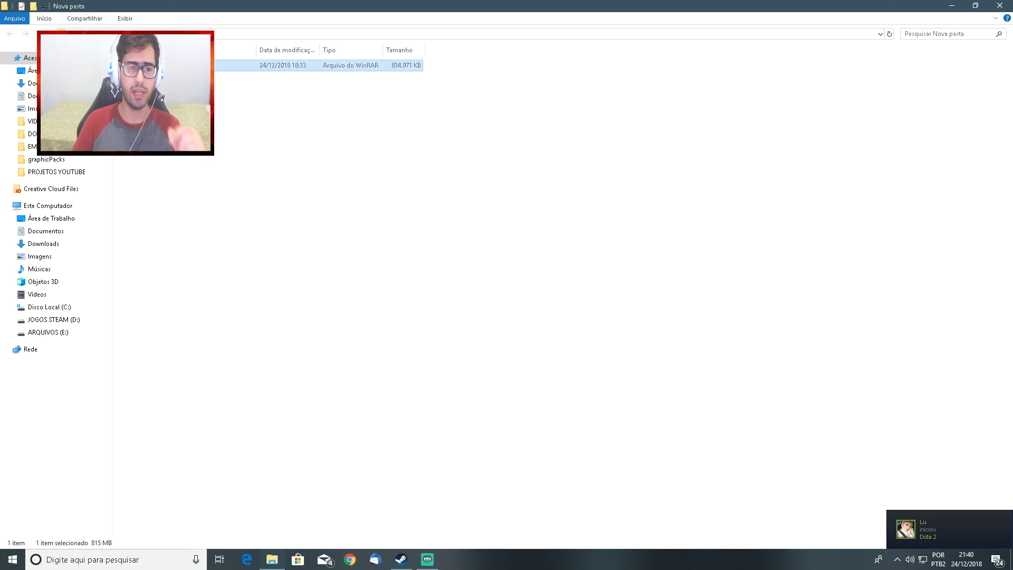
pyautogui.click(205, 226)
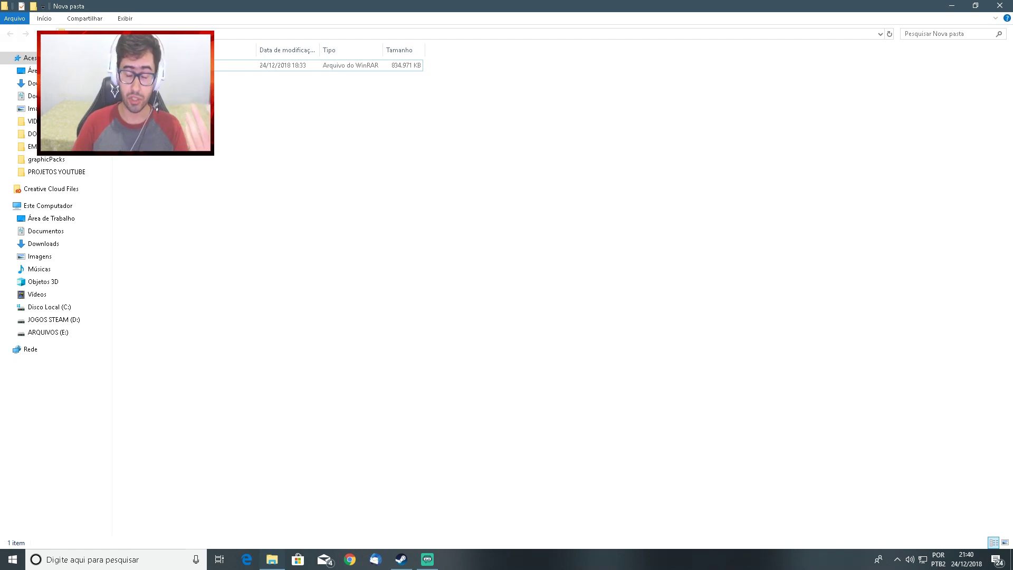
pyautogui.click(185, 65)
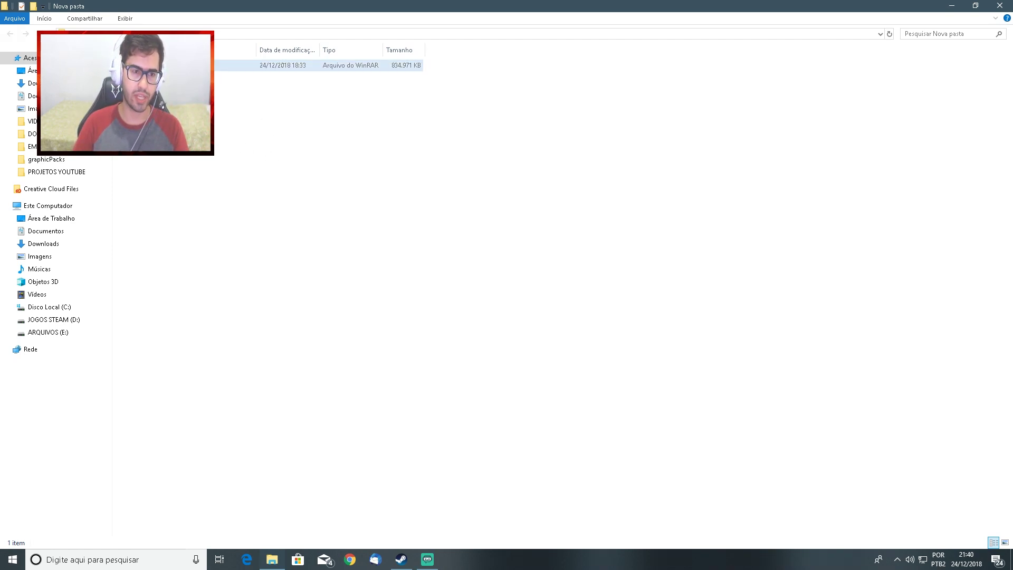
pyautogui.click(276, 226)
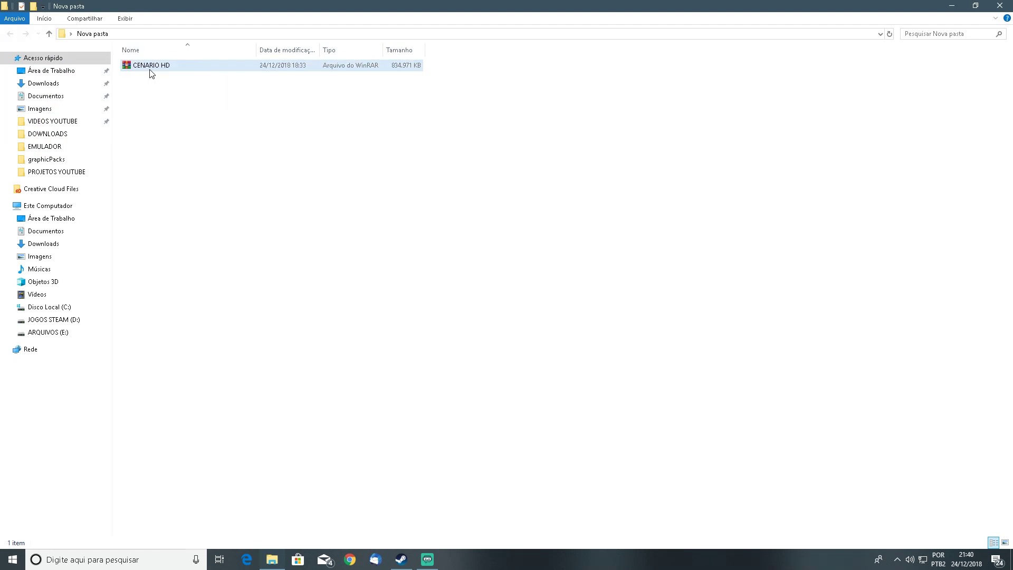
# Step: Extract the CENARIO HD archive directly into its current folder, Nova pasta
pyautogui.click(147, 65)
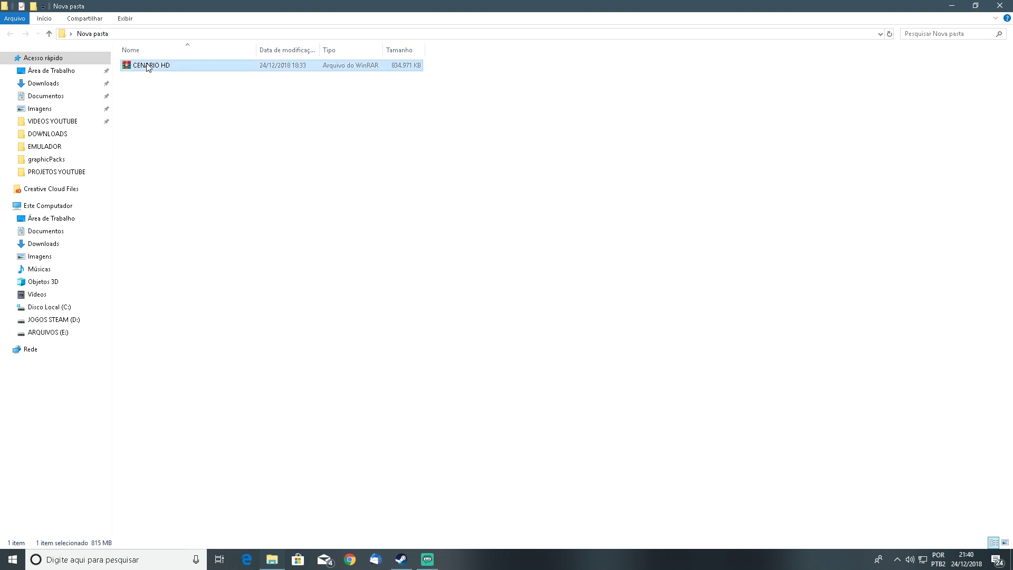
pyautogui.rightClick(147, 64)
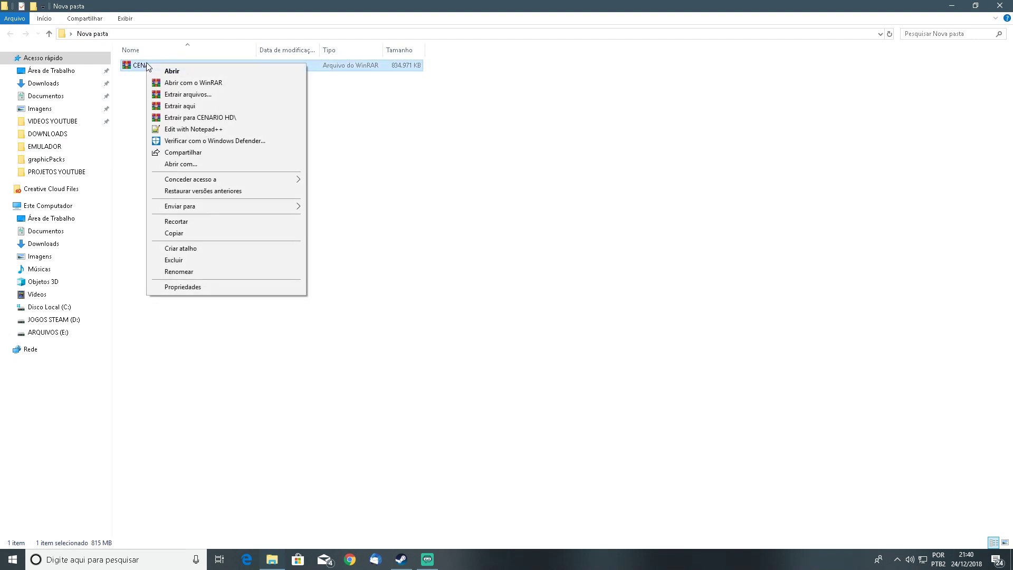
pyautogui.click(186, 107)
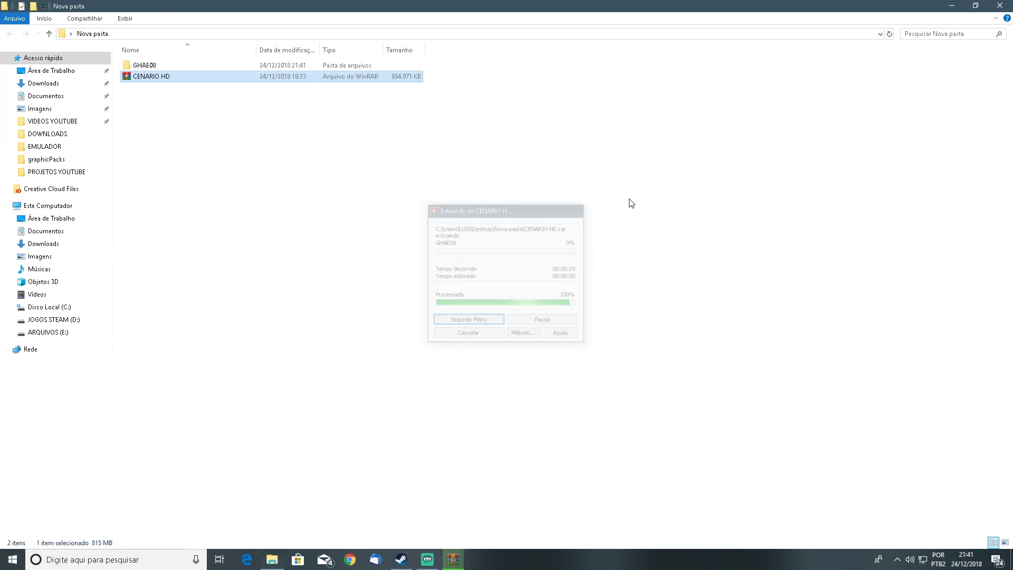
pyautogui.click(432, 255)
# Step: Open the extracted GHAE08 folder inside Nova pasta
pyautogui.click(144, 66)
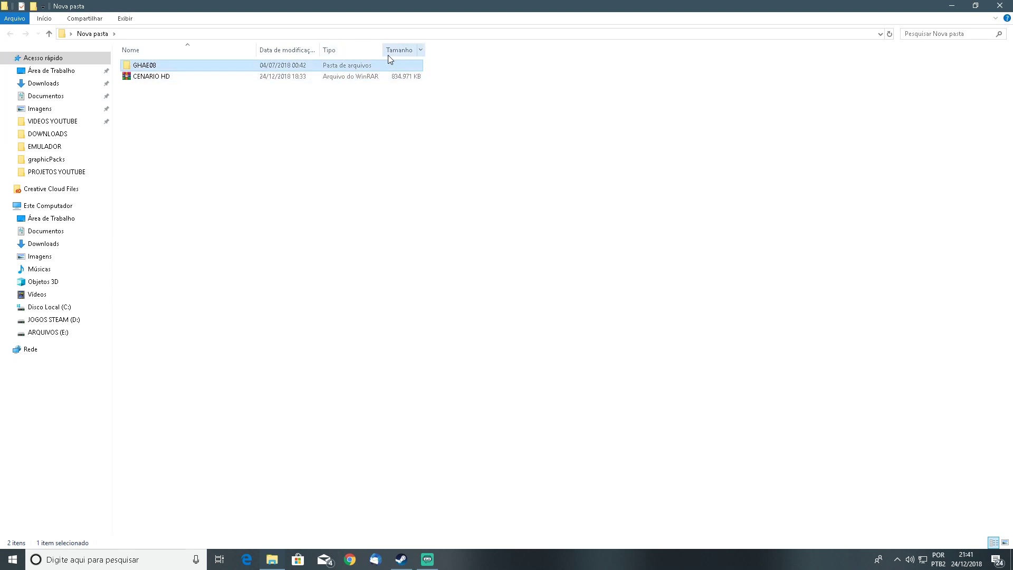
pyautogui.click(242, 164)
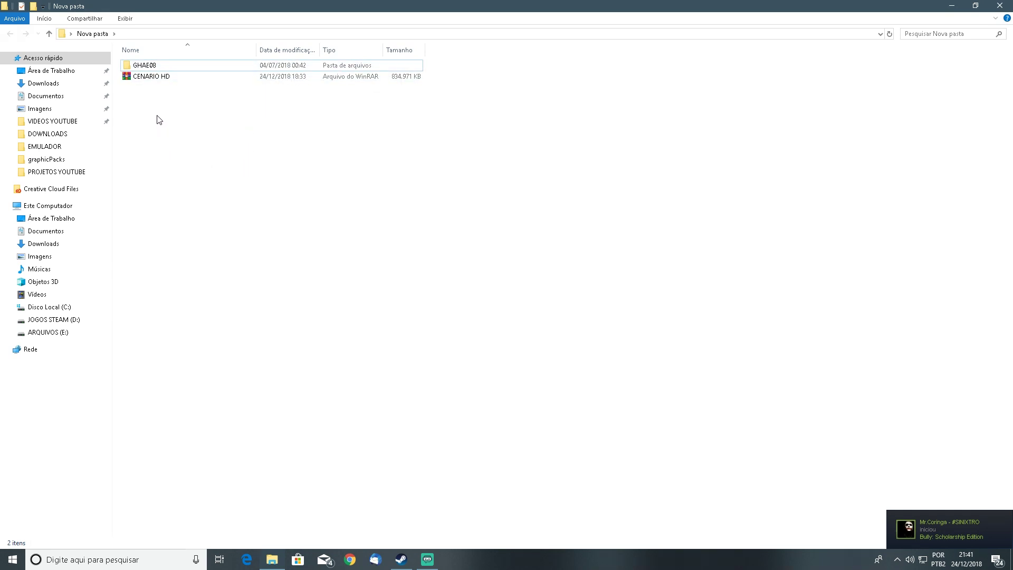
pyautogui.doubleClick(142, 68)
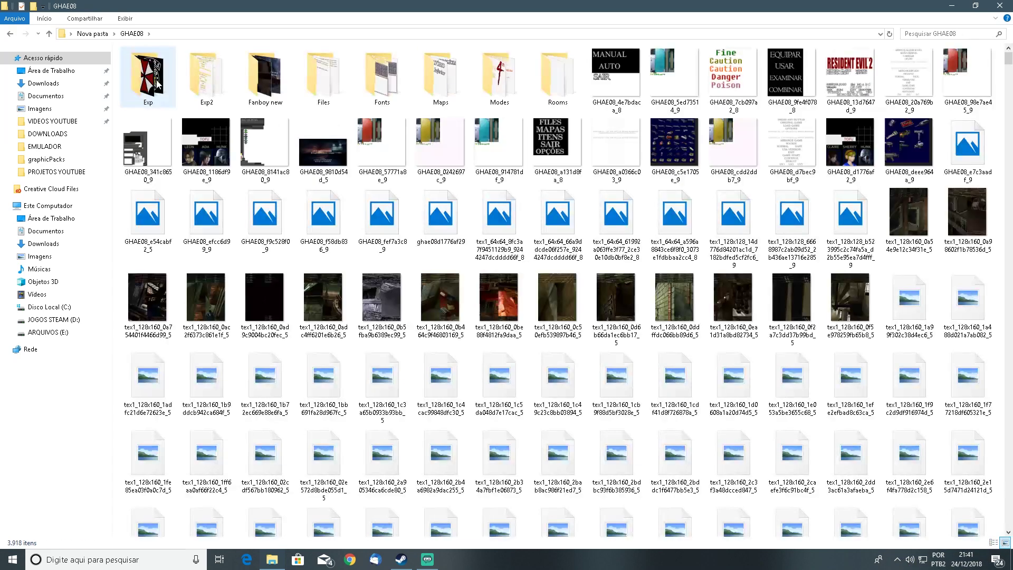
# Step: Look through the textures in the extracted GHAE08 folder and cut all of its files and subfolders
pyautogui.click(157, 85)
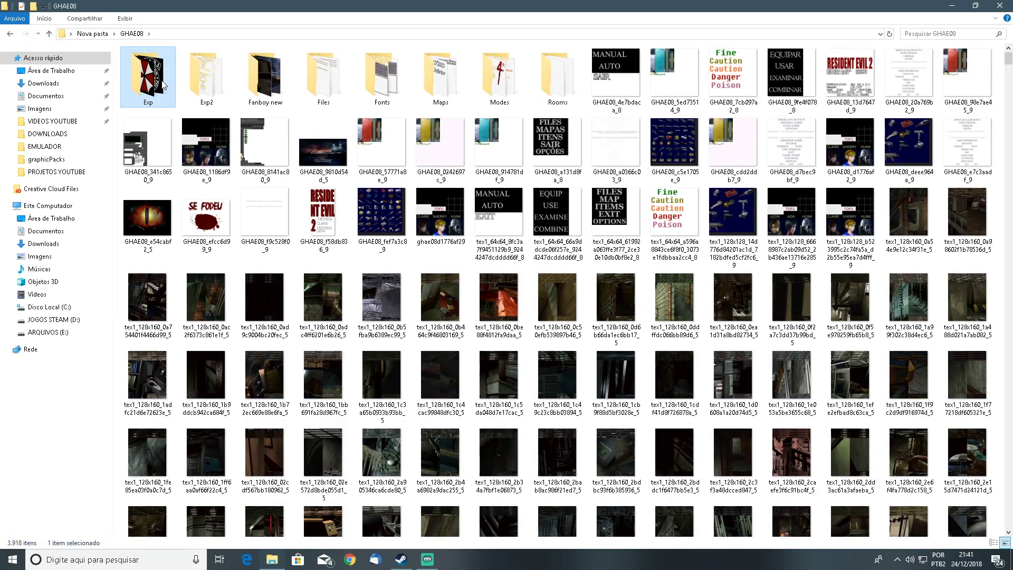
pyautogui.moveTo(1008, 58); pyautogui.dragTo(1007, 182)
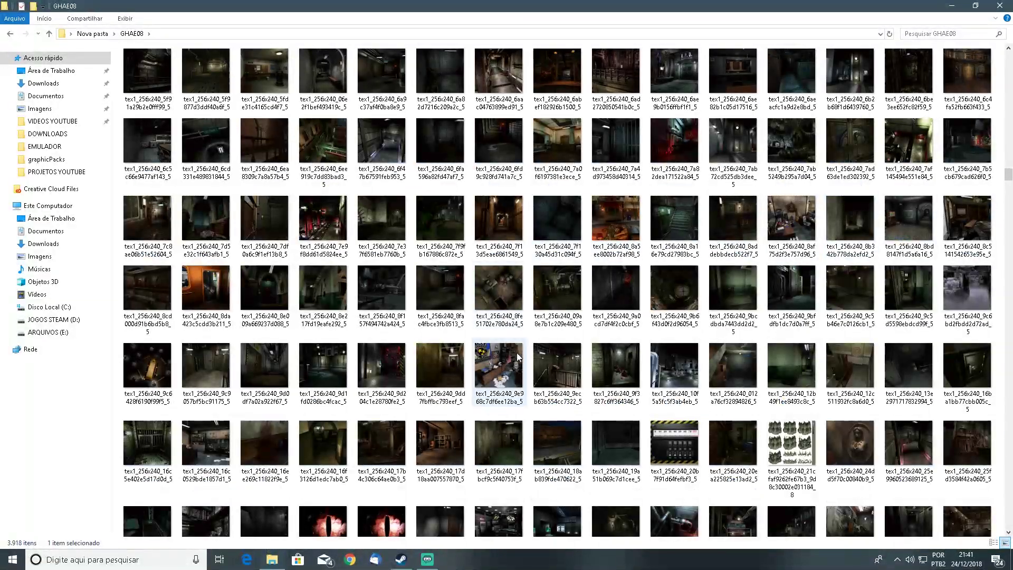
pyautogui.click(559, 370)
pyautogui.moveTo(621, 278)
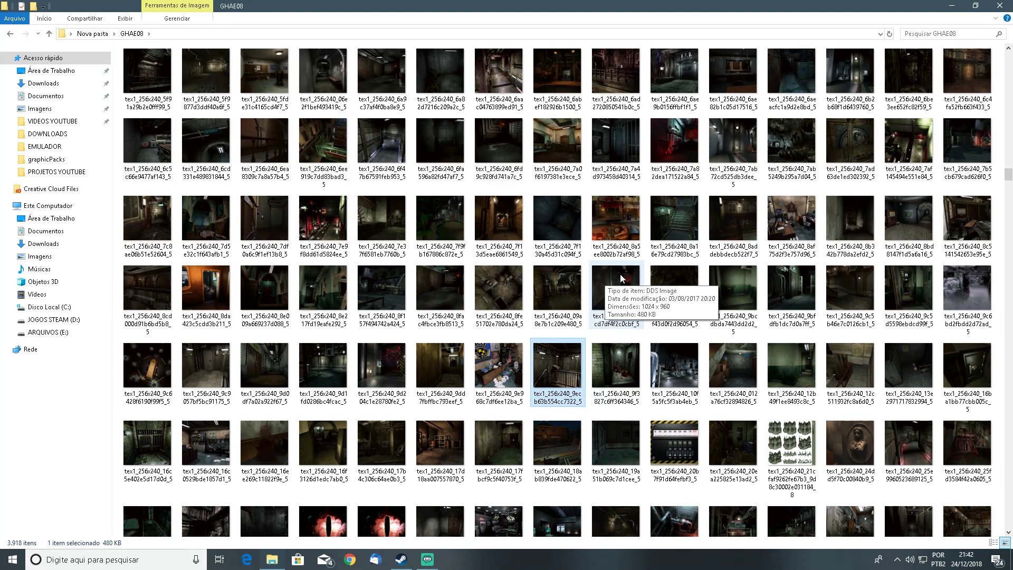
pyautogui.moveTo(1008, 177); pyautogui.dragTo(1008, 50)
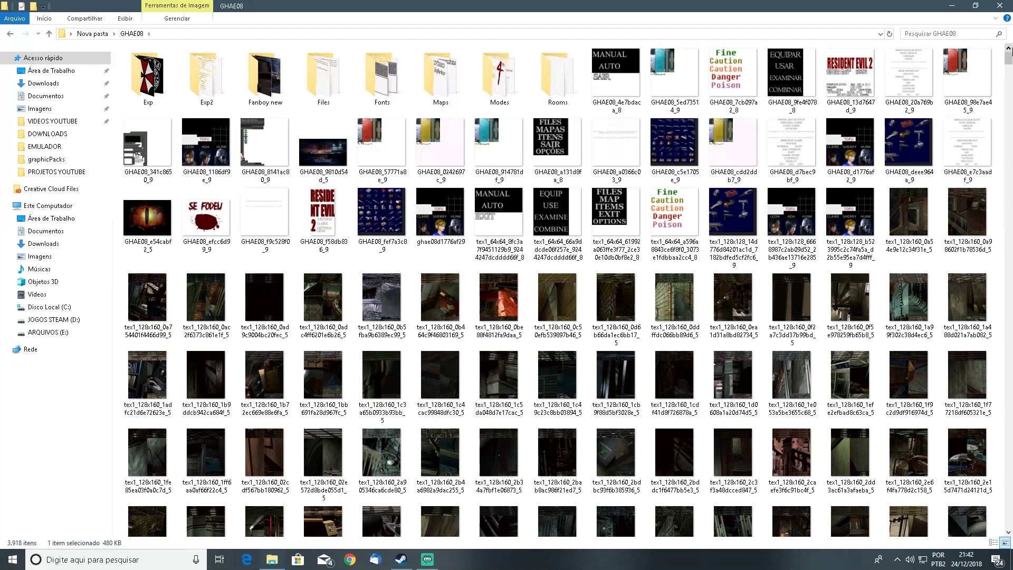
pyautogui.hotkey('ctrl', 'a')
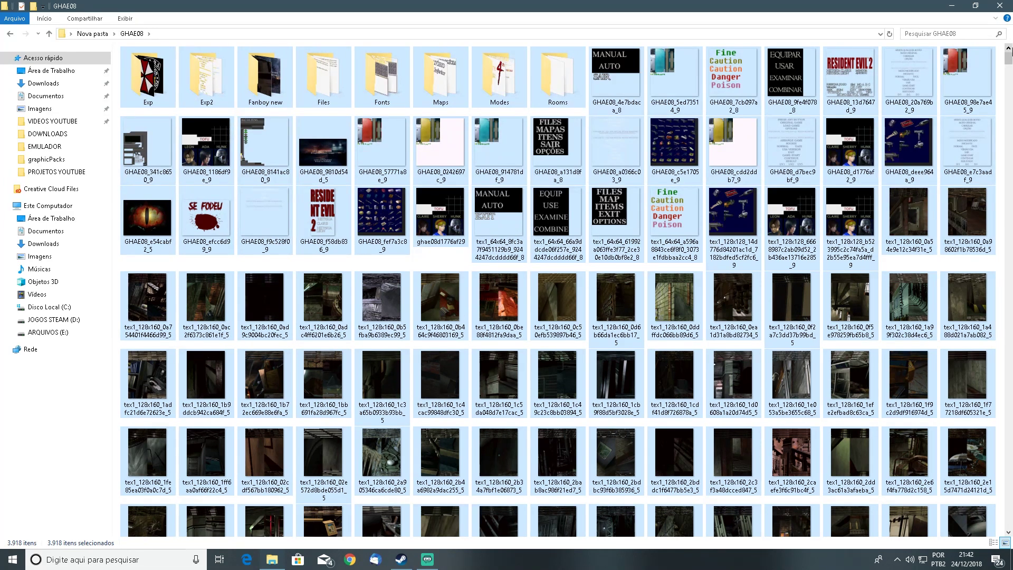
pyautogui.hotkey('ctrl', 'x')
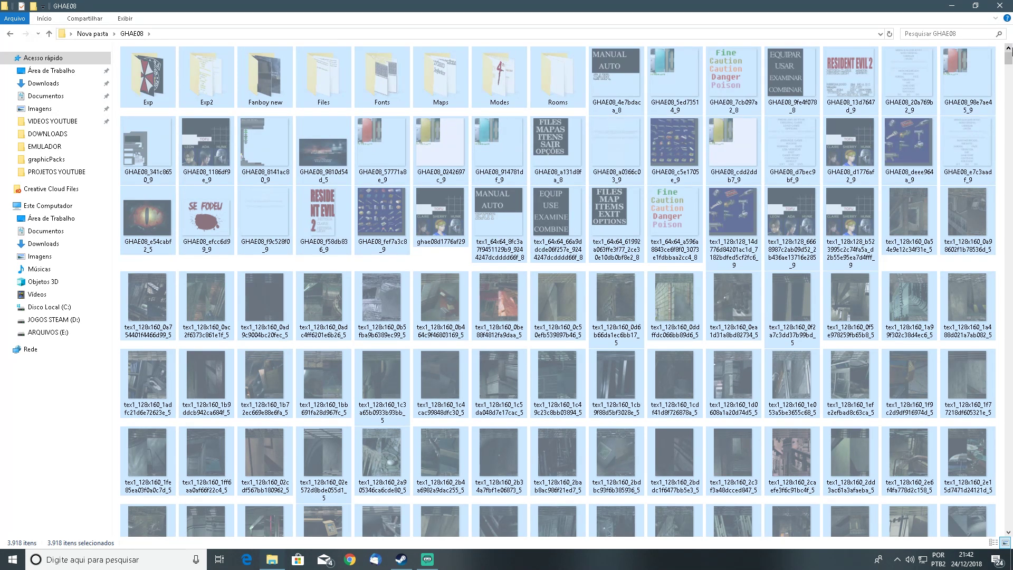
# Step: In a new File Explorer window, go to Documentos > Dolphin Emulator > Load > Textures
pyautogui.click(3, 567)
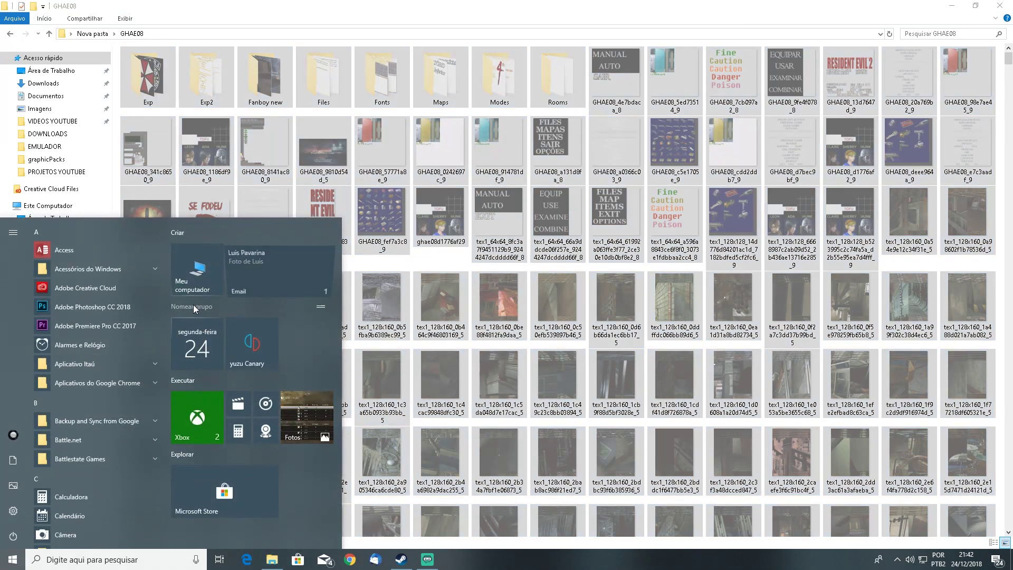
pyautogui.click(203, 287)
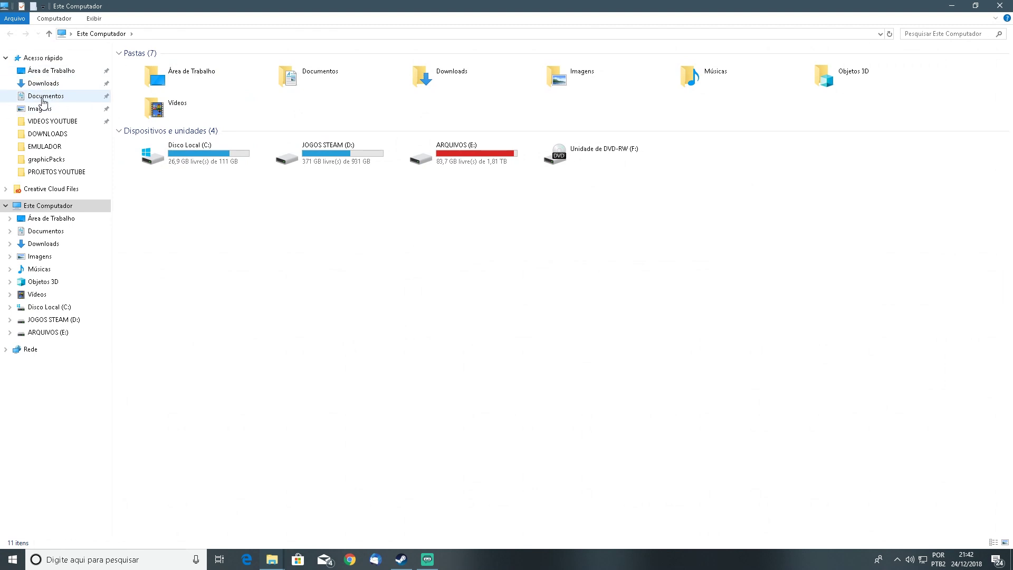
pyautogui.click(42, 101)
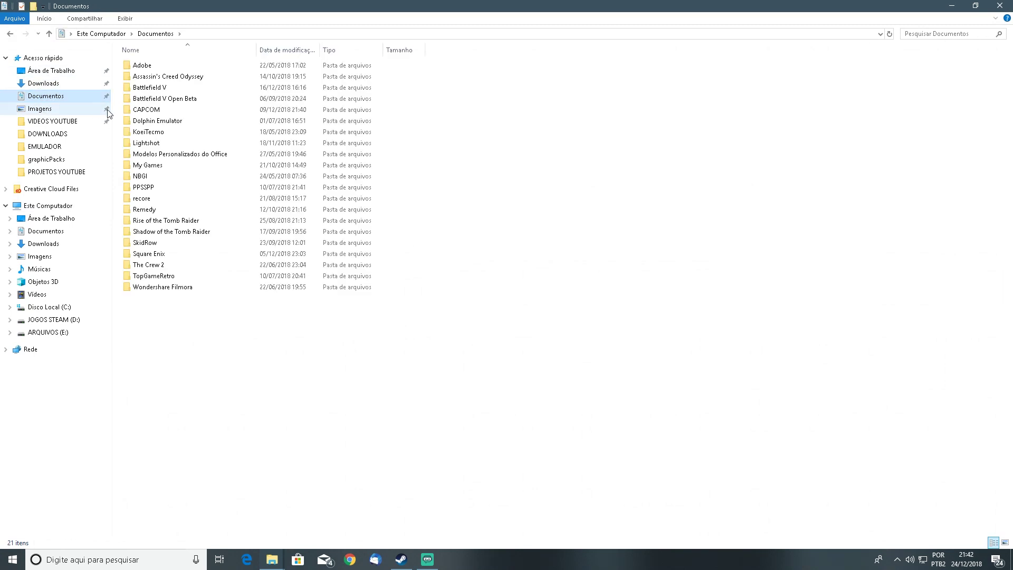
pyautogui.moveTo(151, 124)
pyautogui.doubleClick(151, 122)
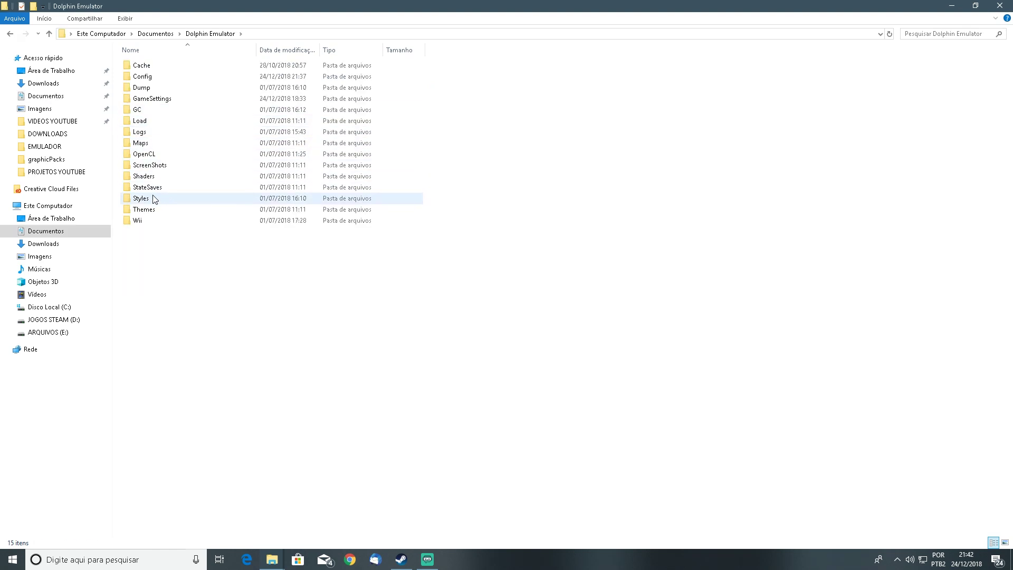
pyautogui.doubleClick(140, 121)
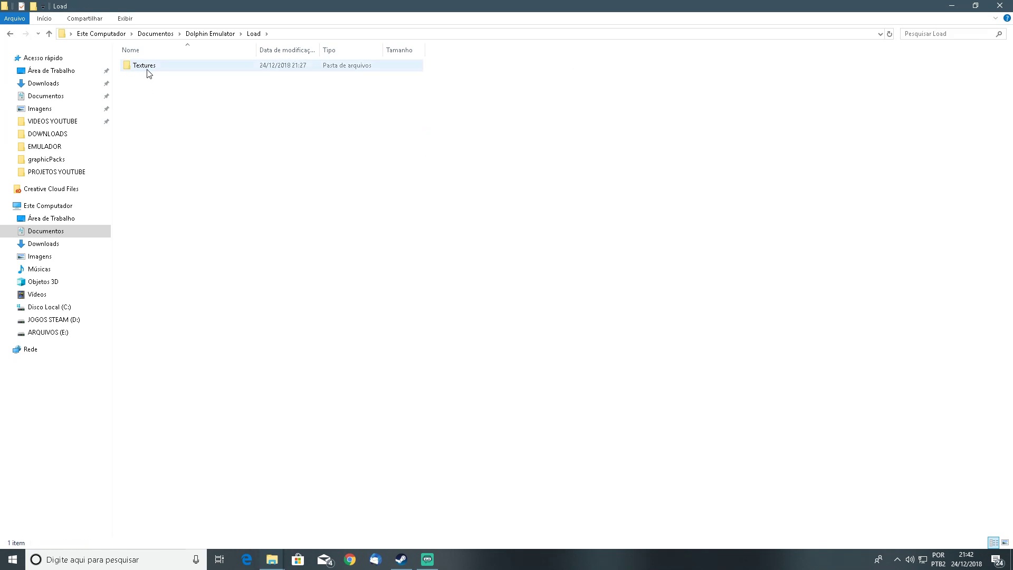
pyautogui.doubleClick(146, 68)
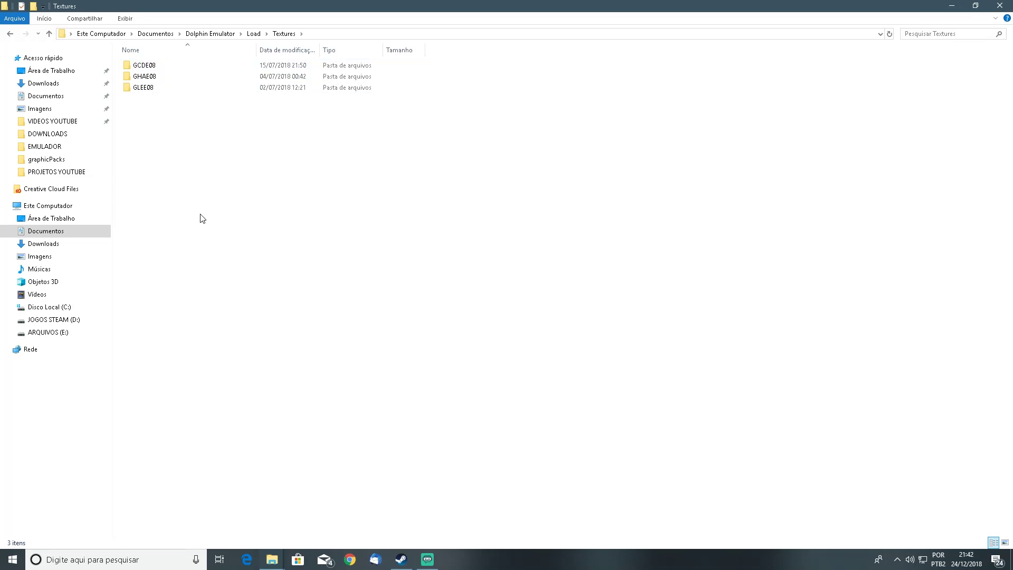
# Step: Paste the cut texture files into the GHAE08 folder under Textures, replacing the files that already exist there
pyautogui.click(156, 79)
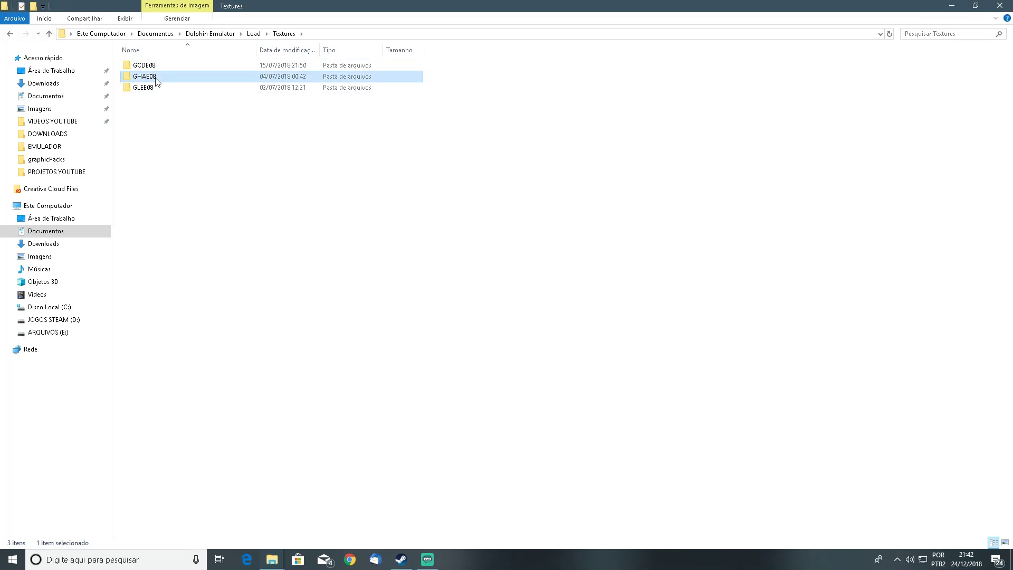
pyautogui.click(242, 199)
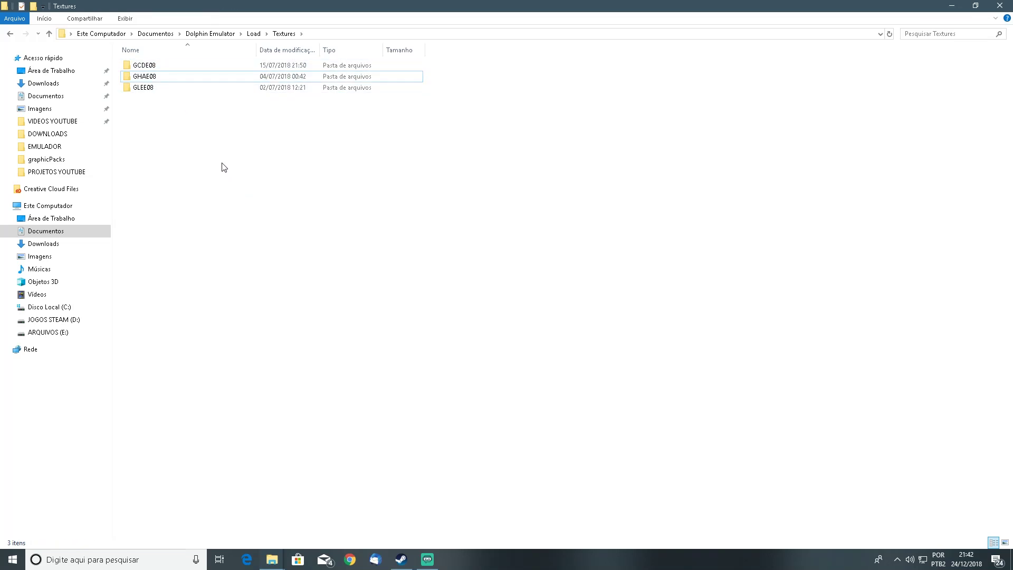
pyautogui.click(152, 78)
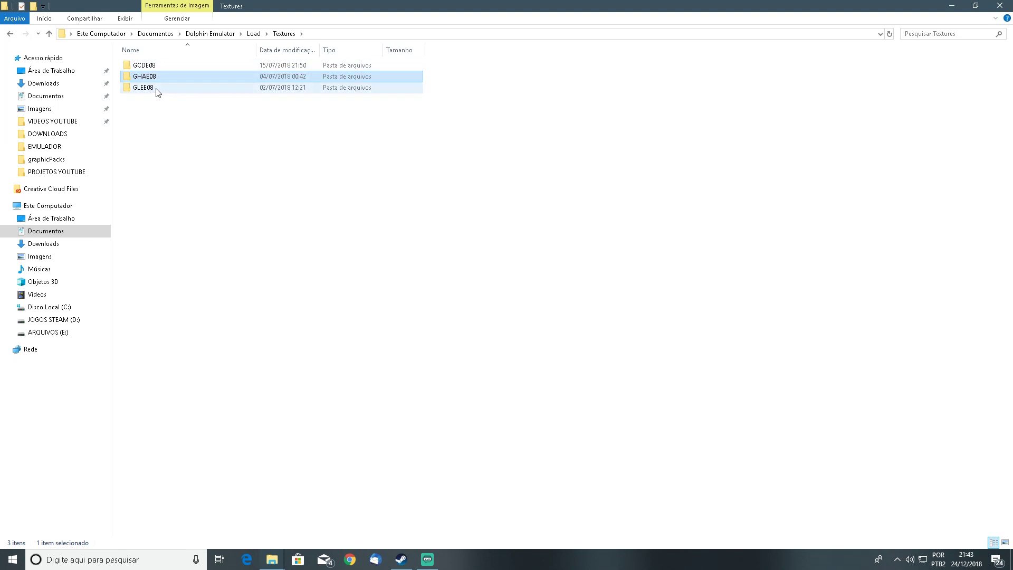
pyautogui.moveTo(158, 92)
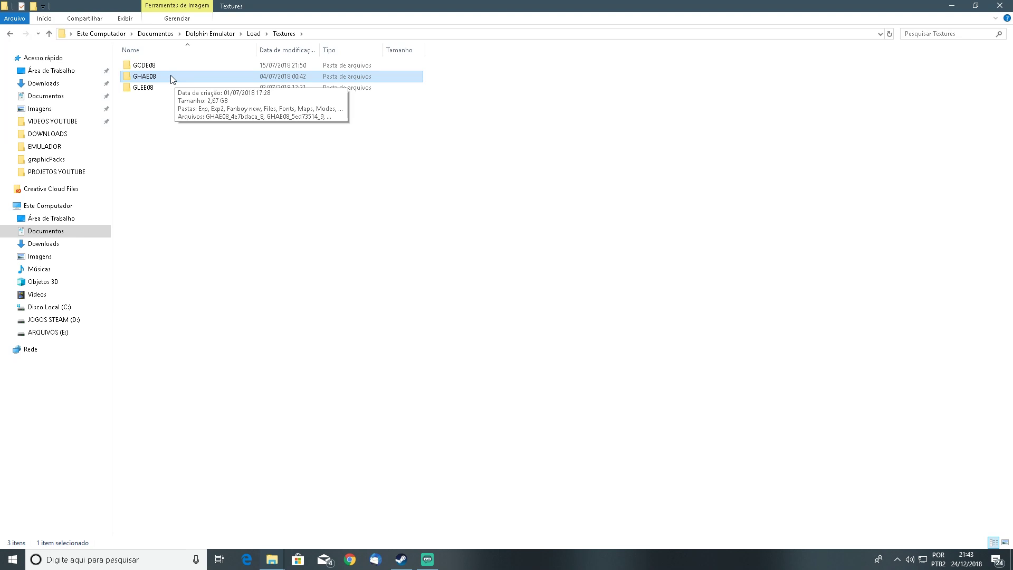
pyautogui.doubleClick(142, 77)
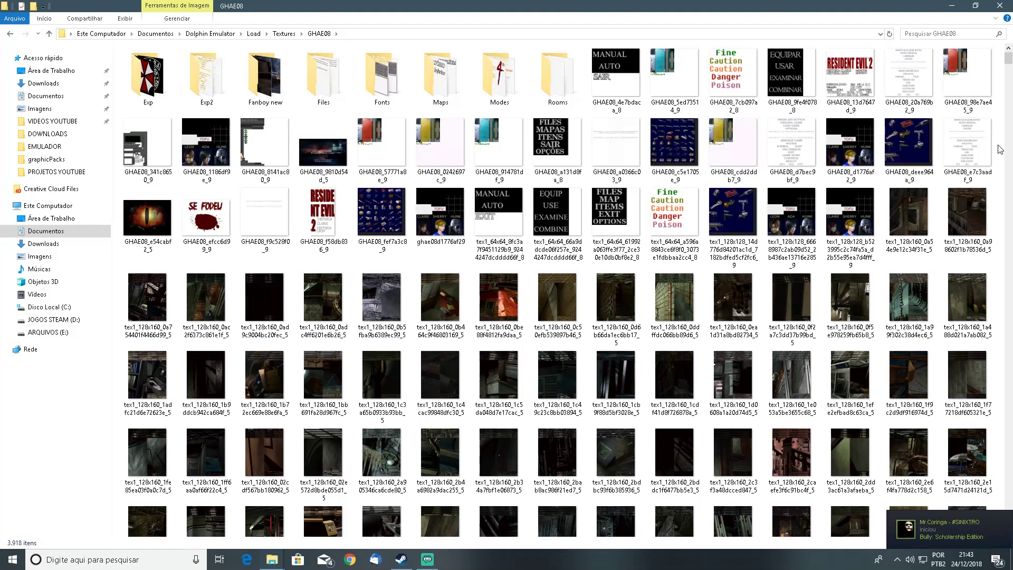
pyautogui.hotkey('ctrl', 'v')
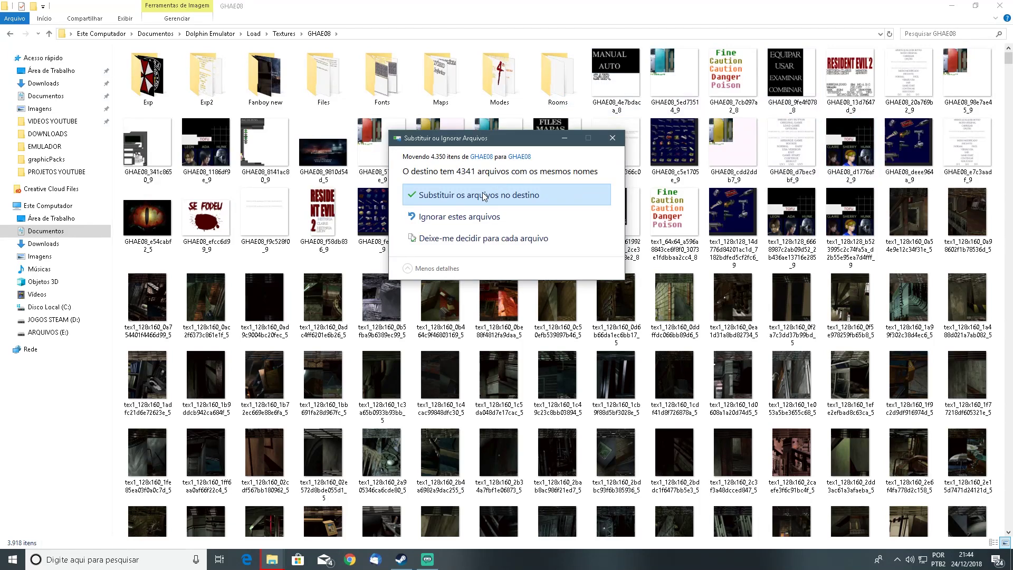
pyautogui.click(506, 196)
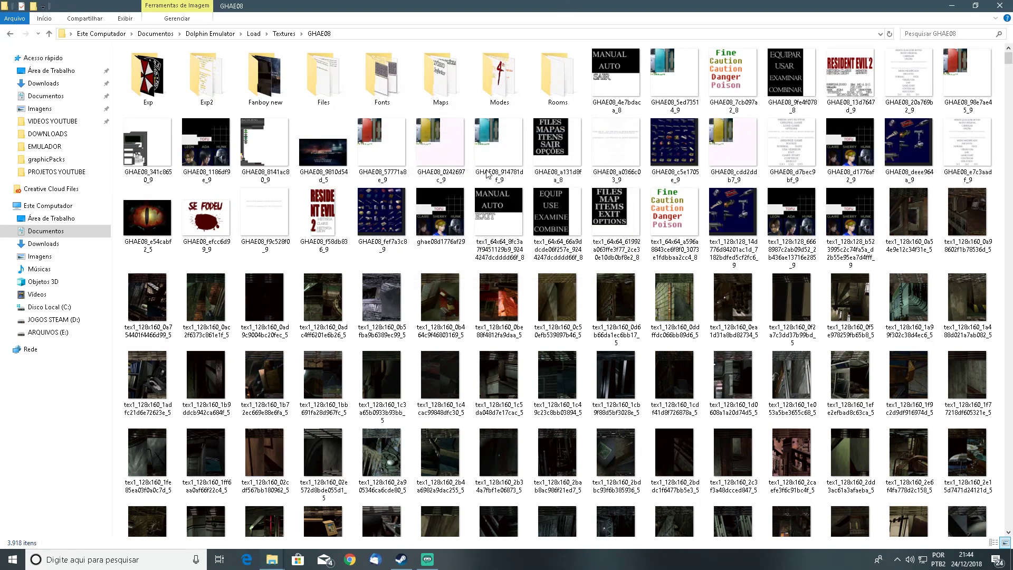
# Step: Check the pasted contents of the GHAE08 folder and return to the parent Textures folder
pyautogui.hotkey('ctrl', 'a')
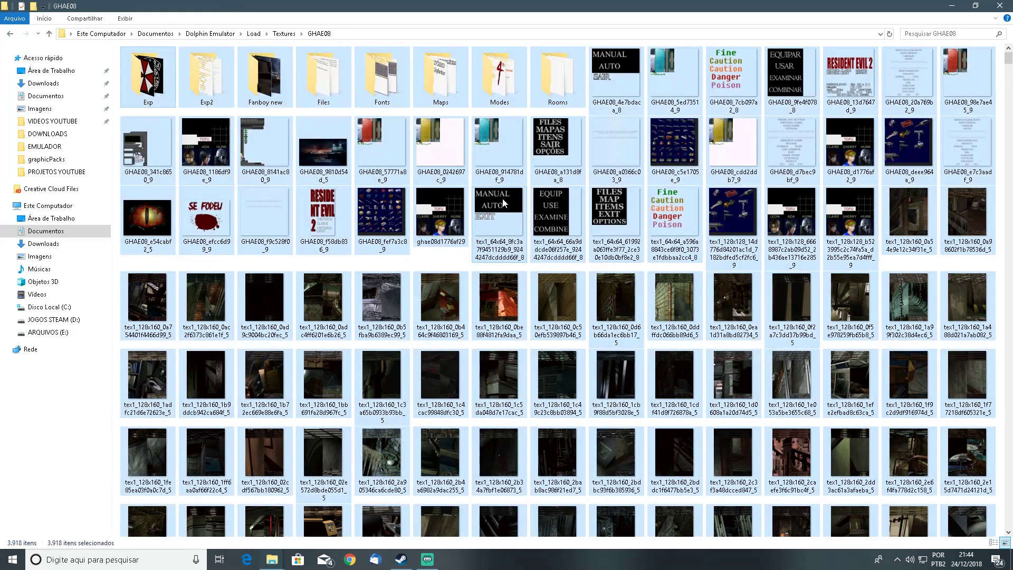
pyautogui.click(517, 210)
pyautogui.hotkey('alt', 'Up')
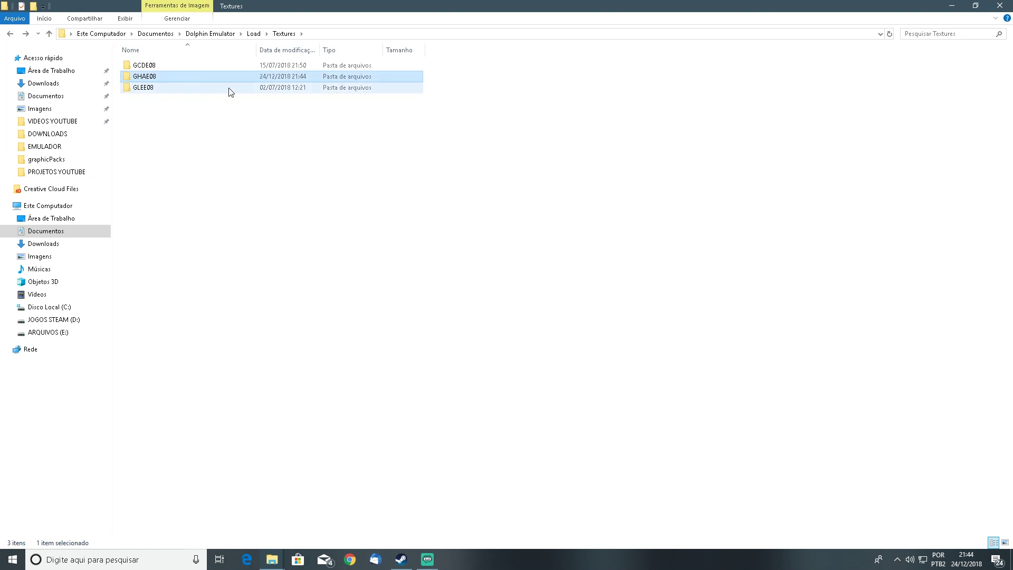
pyautogui.click(192, 142)
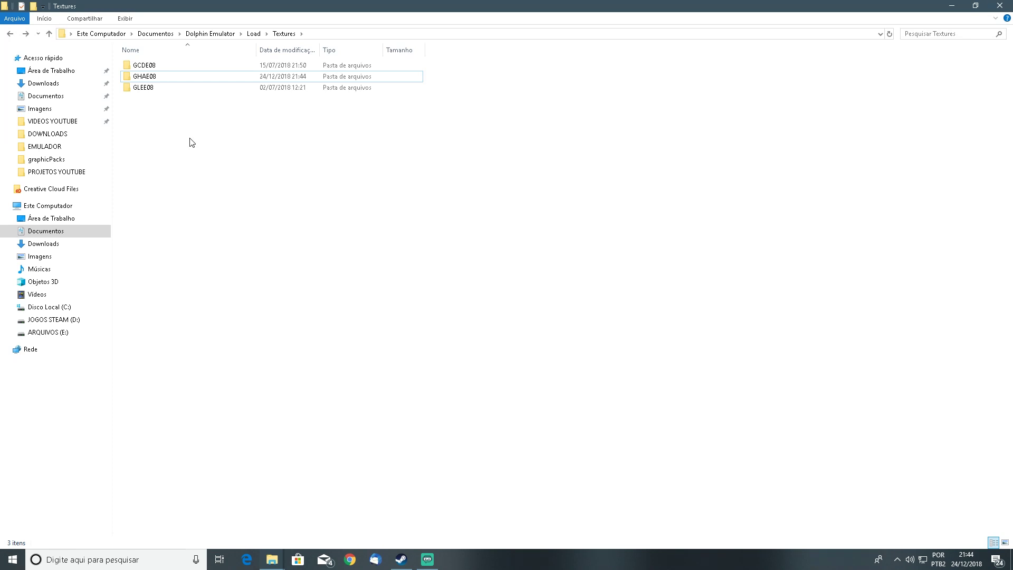
# Step: Close the open File Explorer windows and launch the Dolphin emulator from the desktop
pyautogui.click(996, 4)
pyautogui.click(1008, 5)
pyautogui.click(1009, 5)
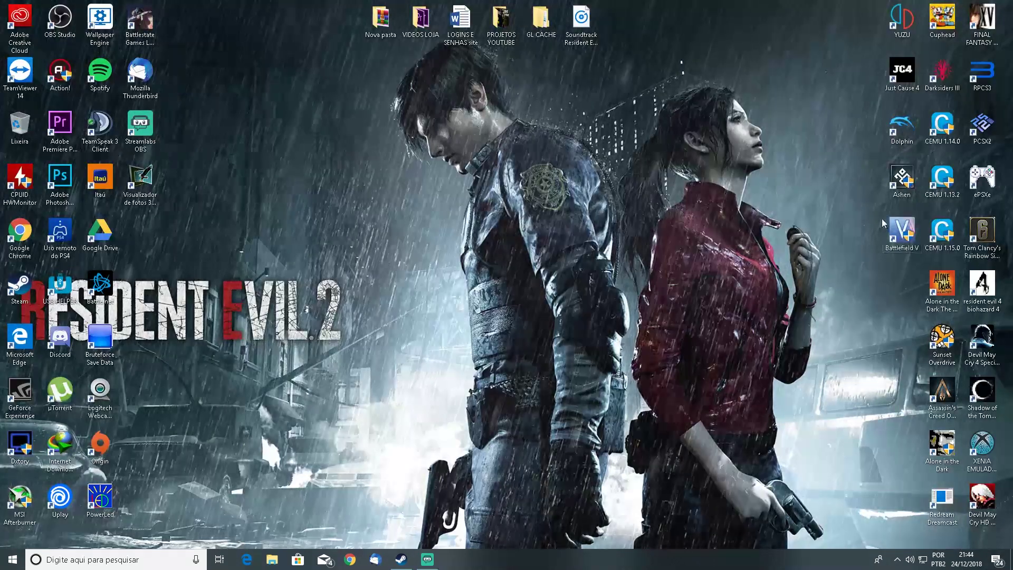
pyautogui.click(900, 129)
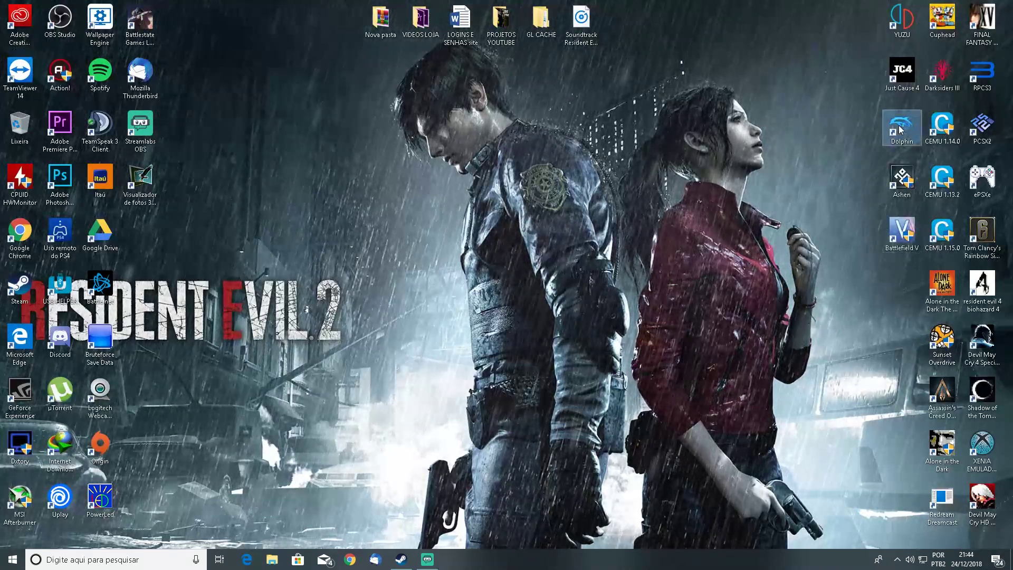
pyautogui.doubleClick(901, 129)
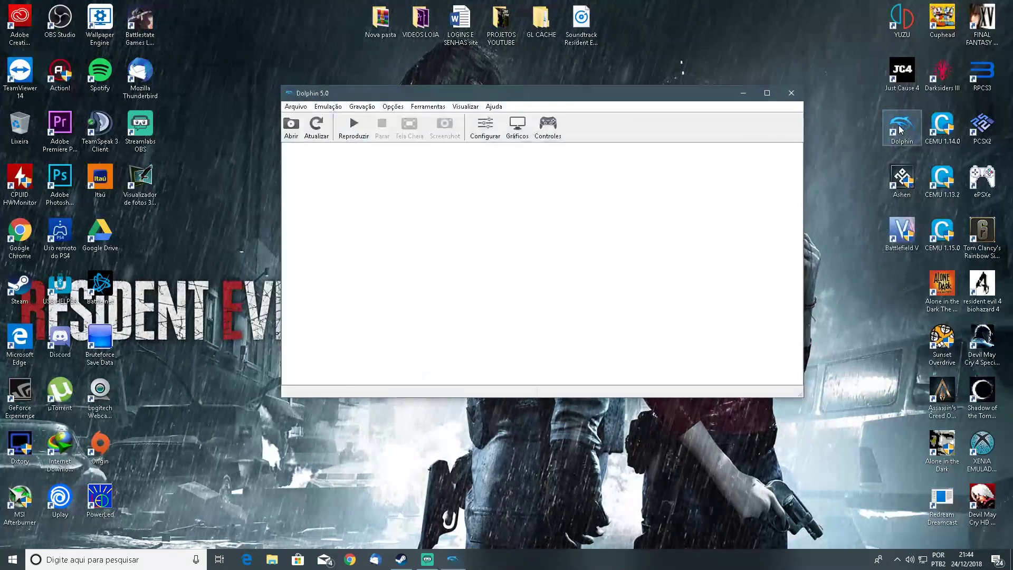
# Step: Maximize the Dolphin window and open the graphics settings to review the general backend, adapter, resolution and aspect ratio options
pyautogui.click(768, 94)
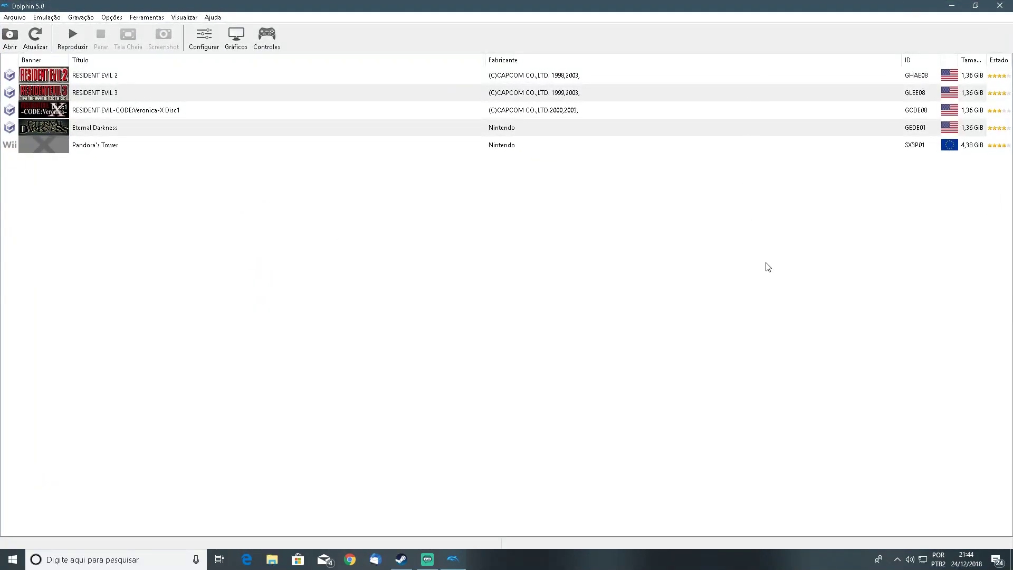
pyautogui.click(240, 40)
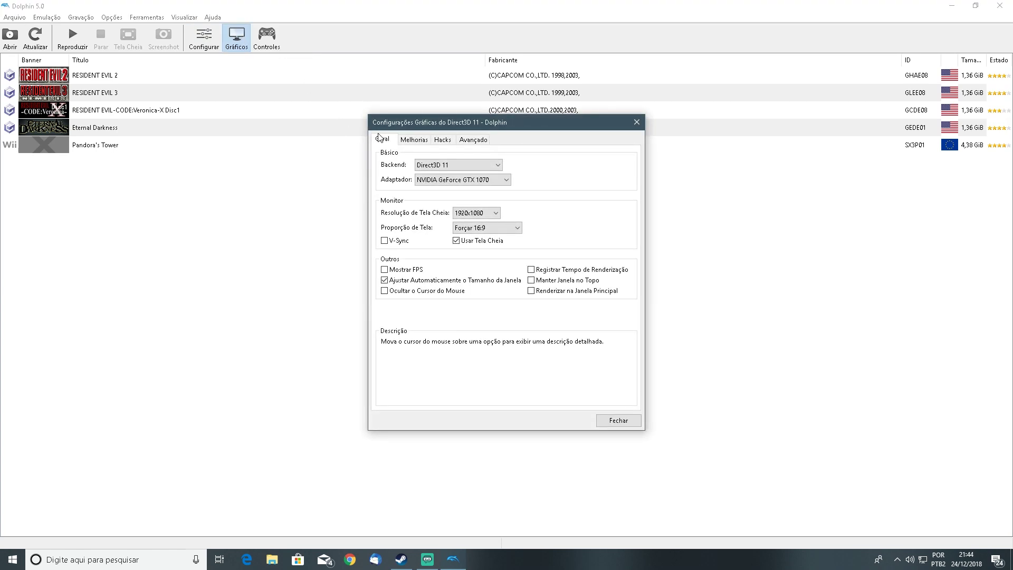
pyautogui.moveTo(387, 123); pyautogui.dragTo(388, 119)
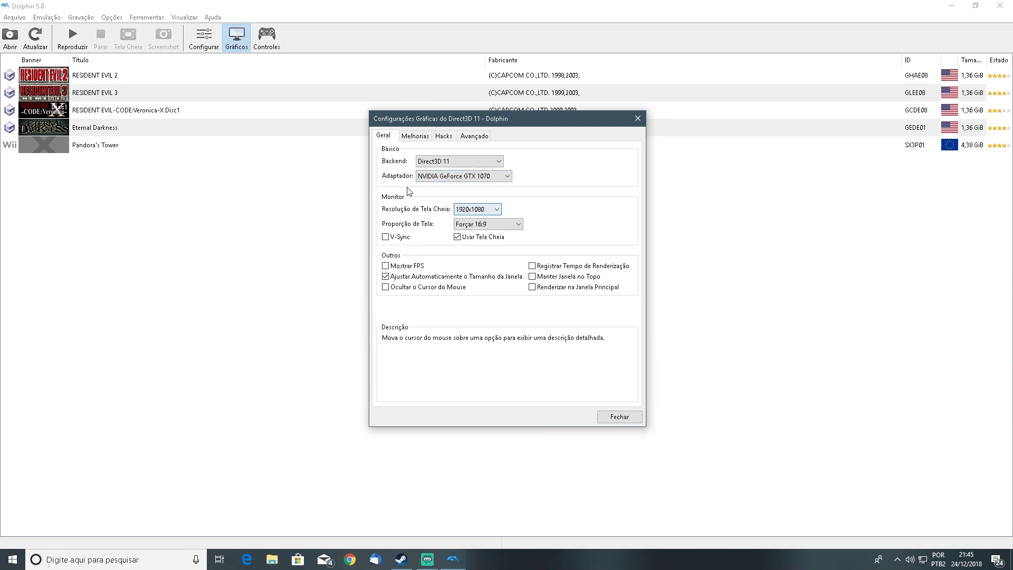
# Step: Review the Melhorias, Hacks and Avançado graphics settings, then close the graphics configuration
pyautogui.click(408, 139)
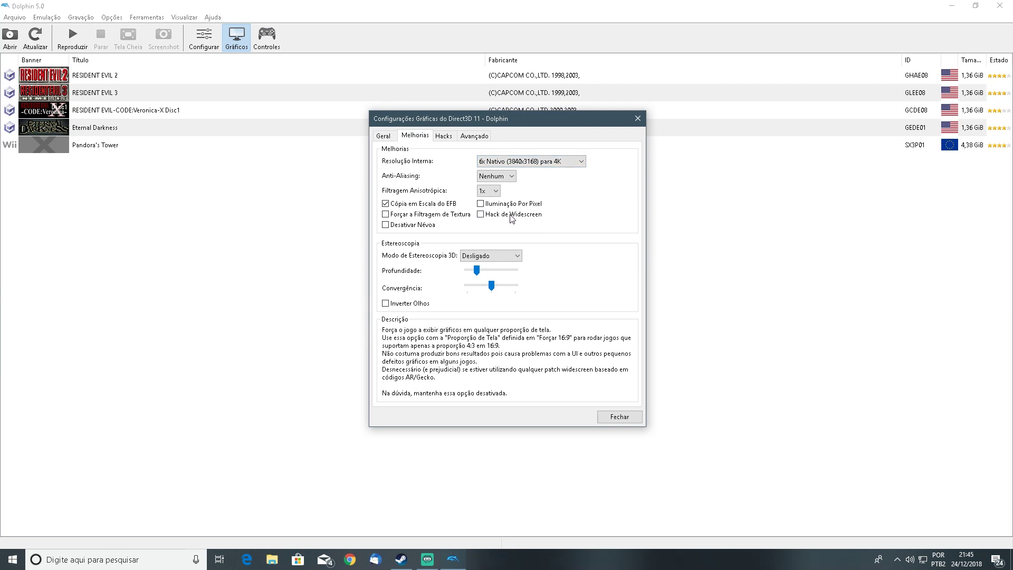
pyautogui.click(444, 137)
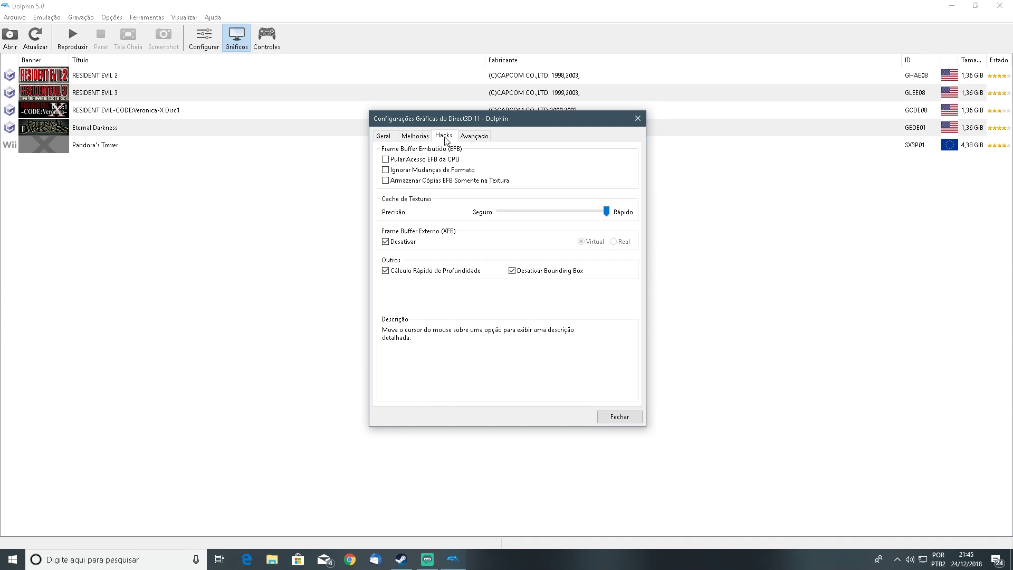
pyautogui.click(474, 139)
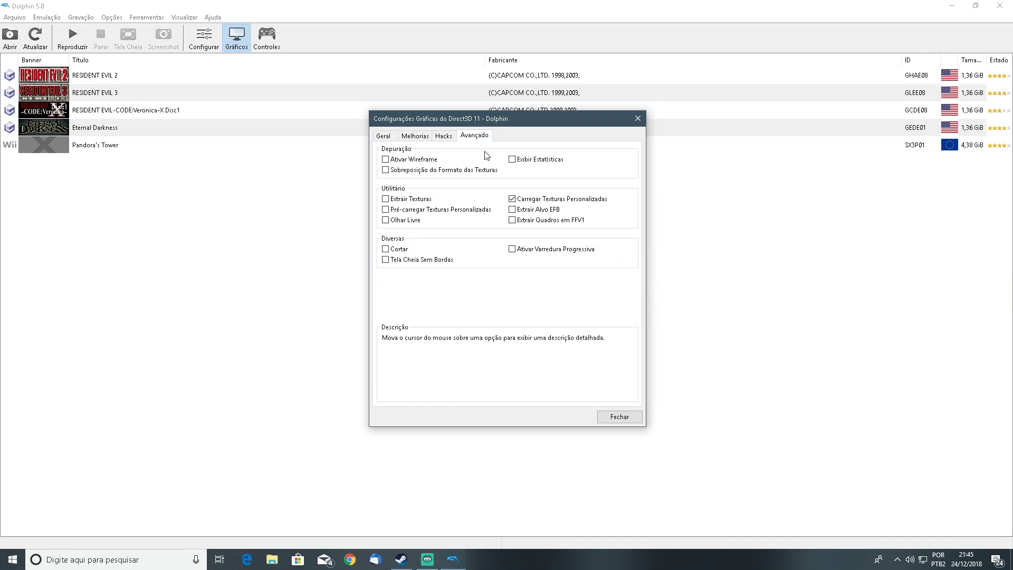
pyautogui.moveTo(487, 120); pyautogui.dragTo(474, 170)
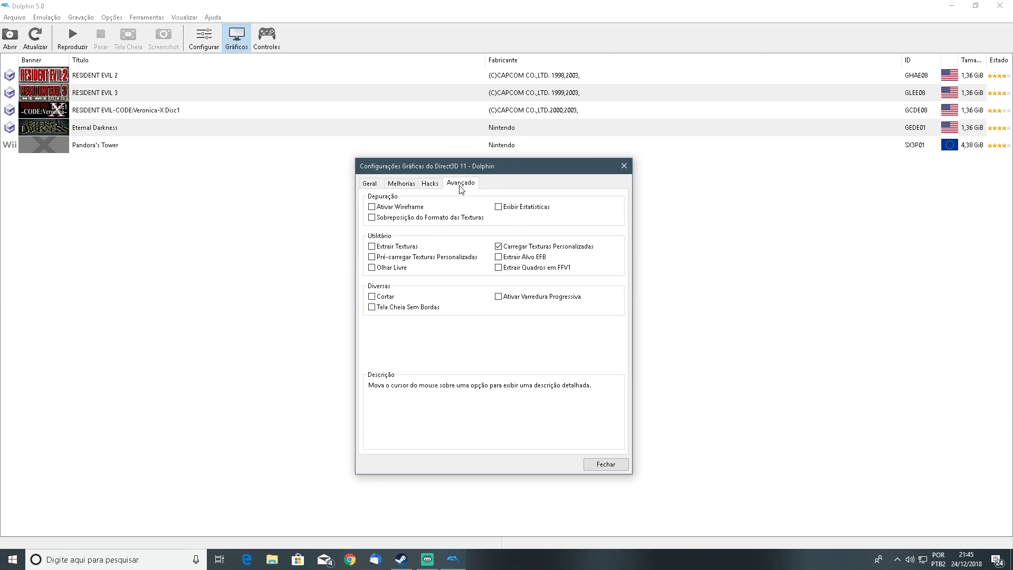
pyautogui.click(624, 166)
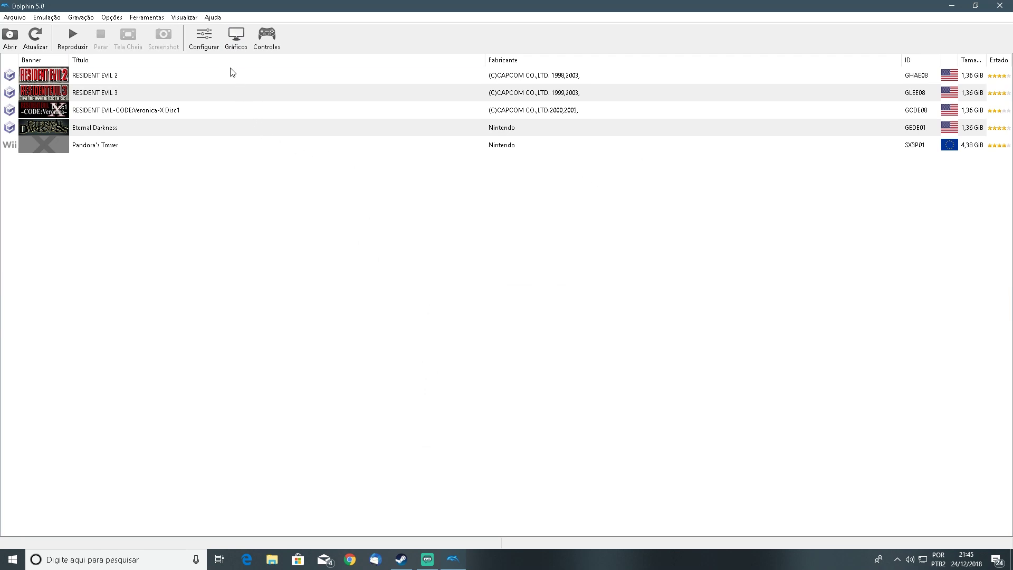
# Step: Reopen the graphics settings and check the Carregar Texturas Personalizadas option among the advanced utilities
pyautogui.click(237, 37)
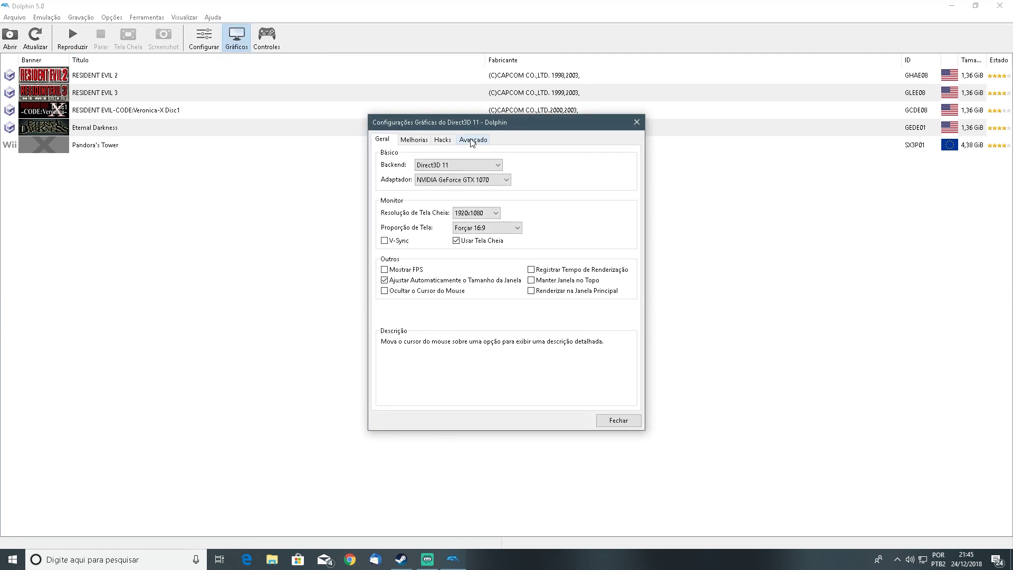
pyautogui.click(471, 141)
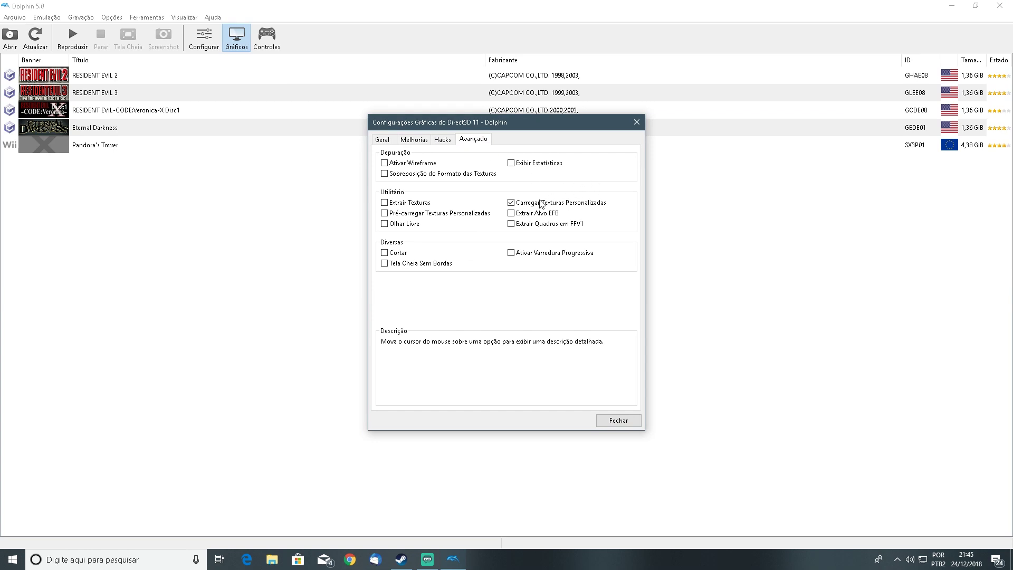